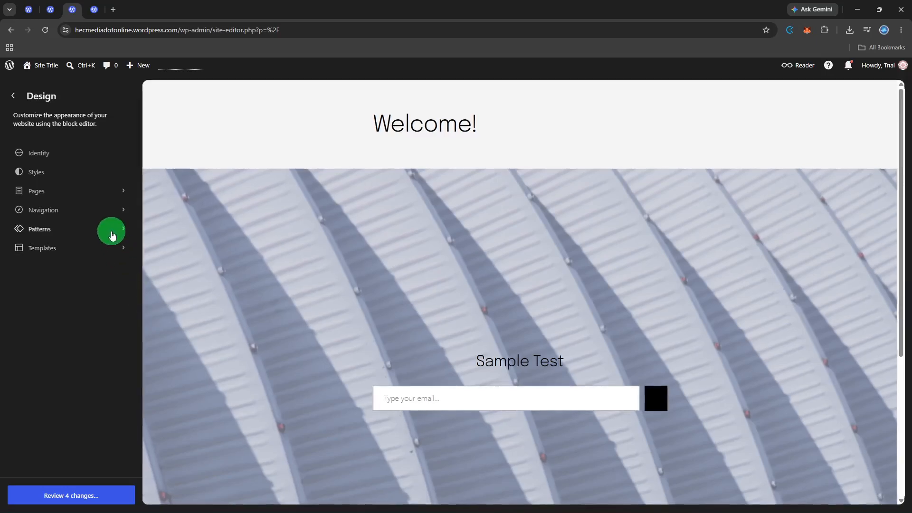
Open the site's header template part from the patterns for editing
left_click(111, 230)
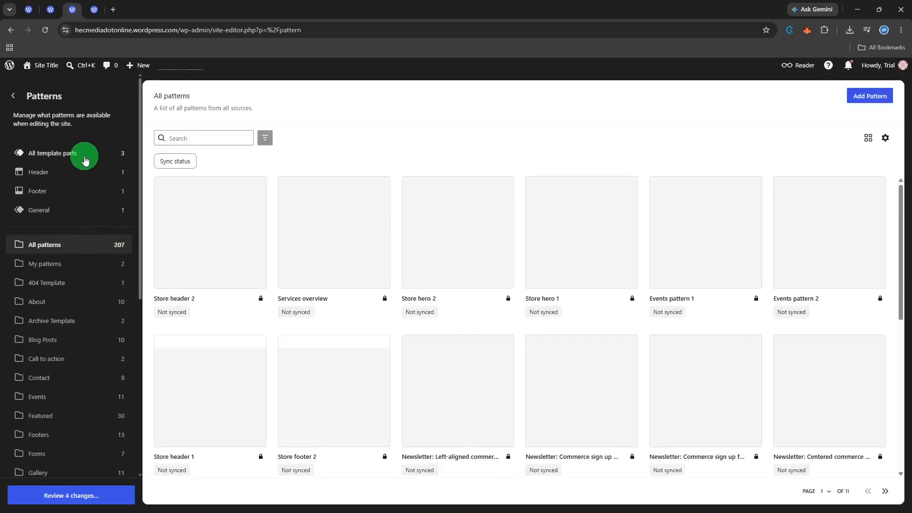
left_click(79, 172)
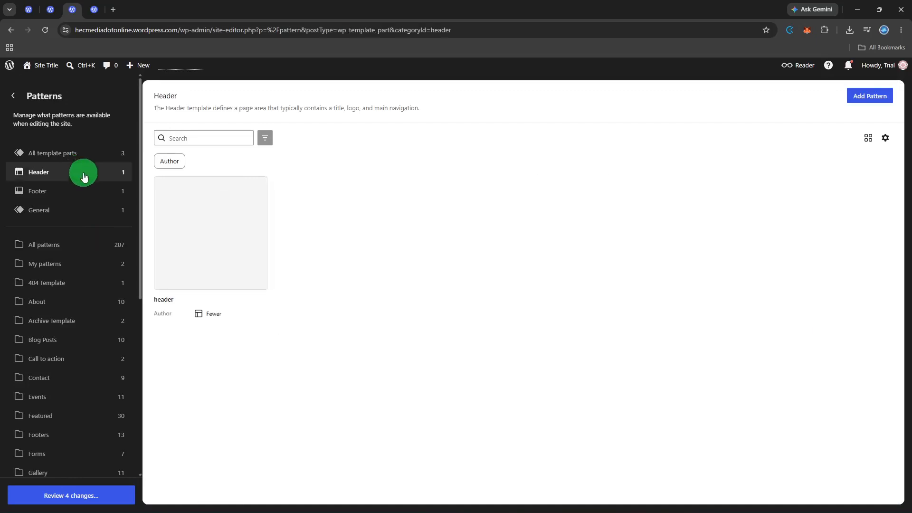
left_click(200, 237)
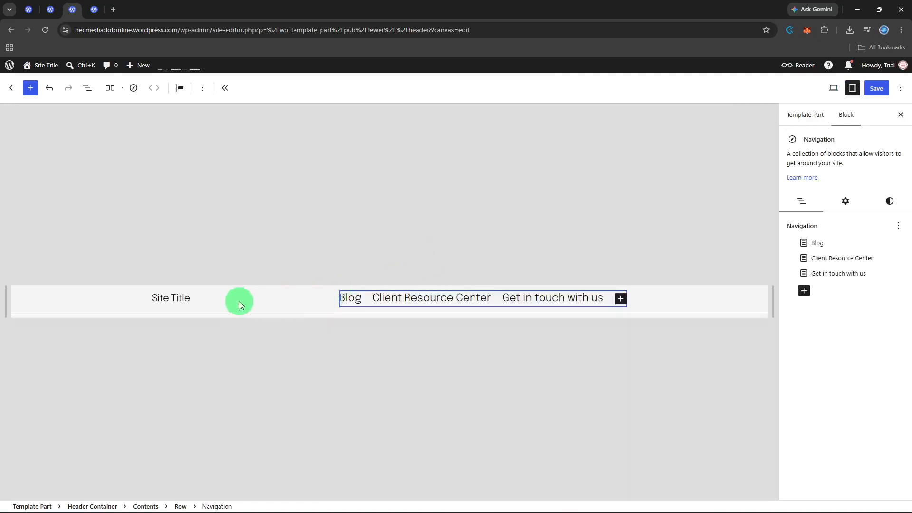
Find the Site Logo block by searching for "logo" and insert it directly after the site title in the header
left_click(193, 295)
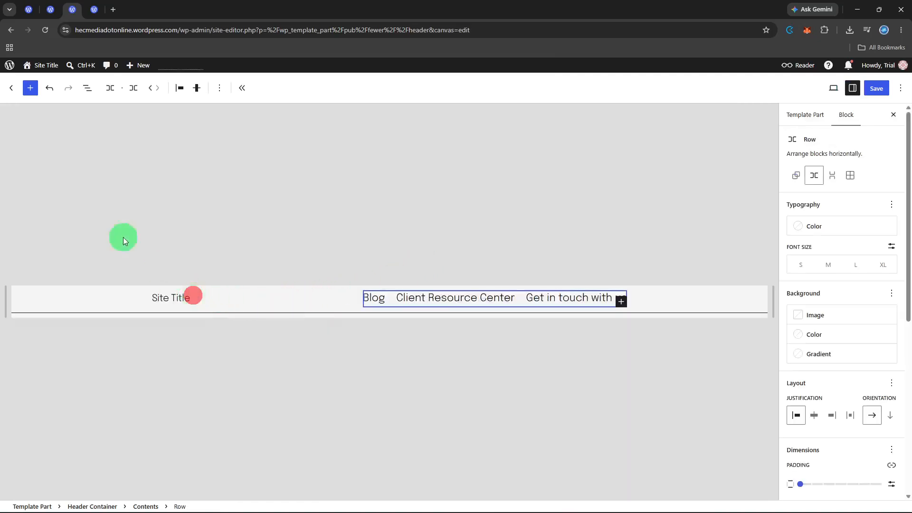
left_click(31, 91)
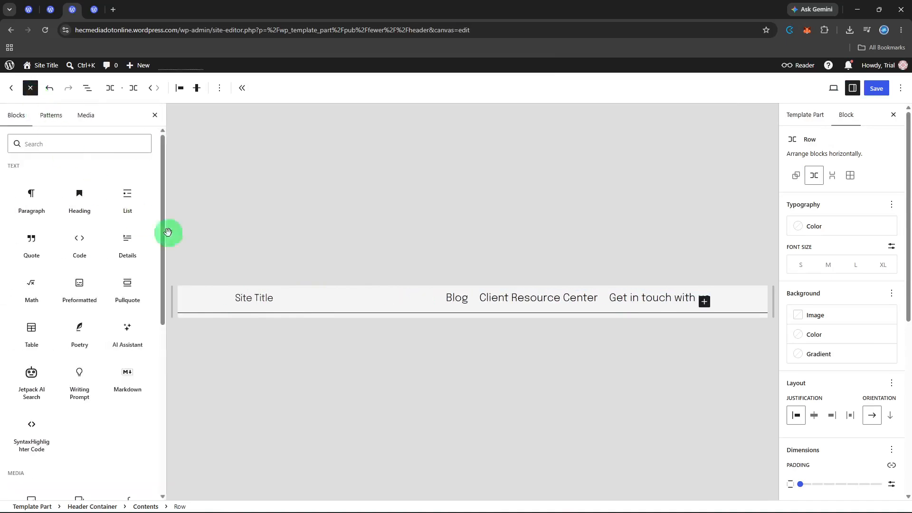
left_click(267, 300)
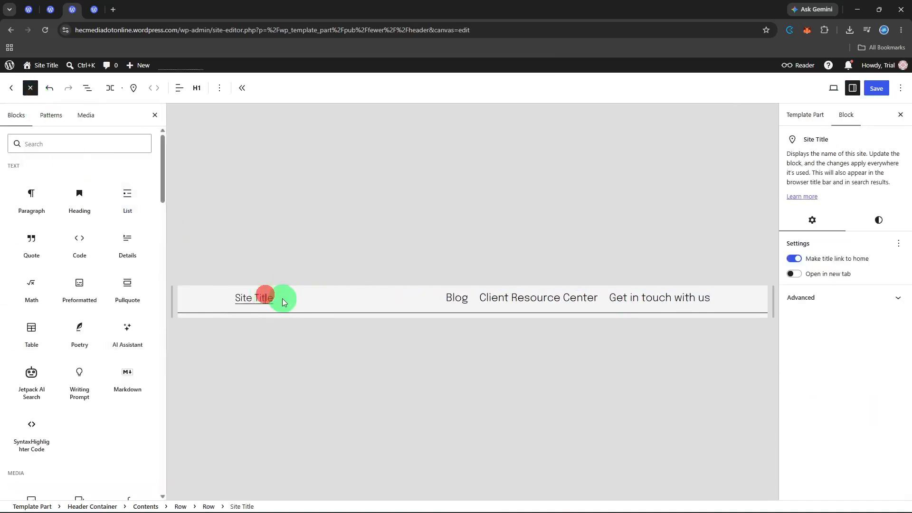
left_click(270, 300)
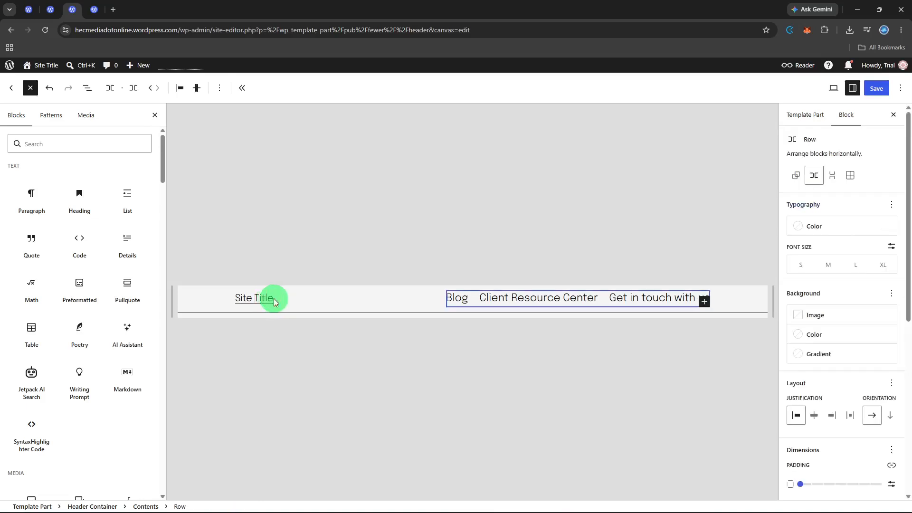
left_click(274, 297)
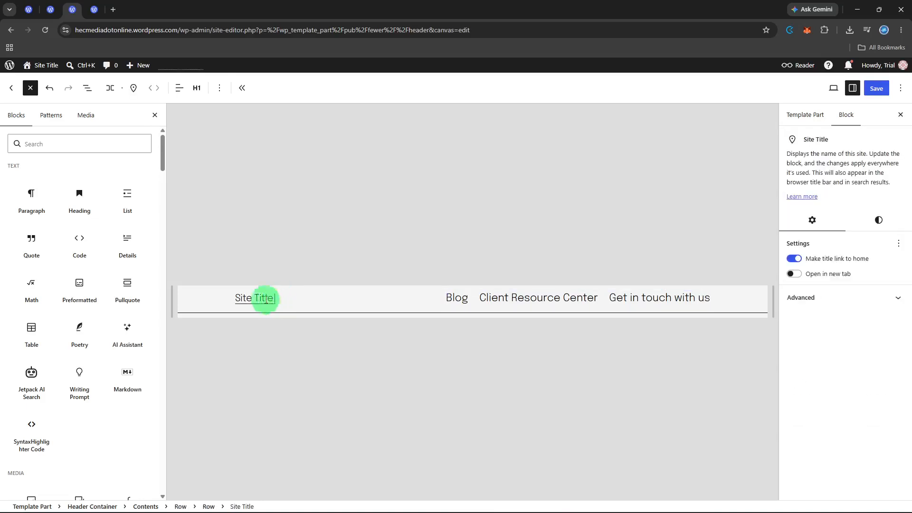
left_click(96, 145)
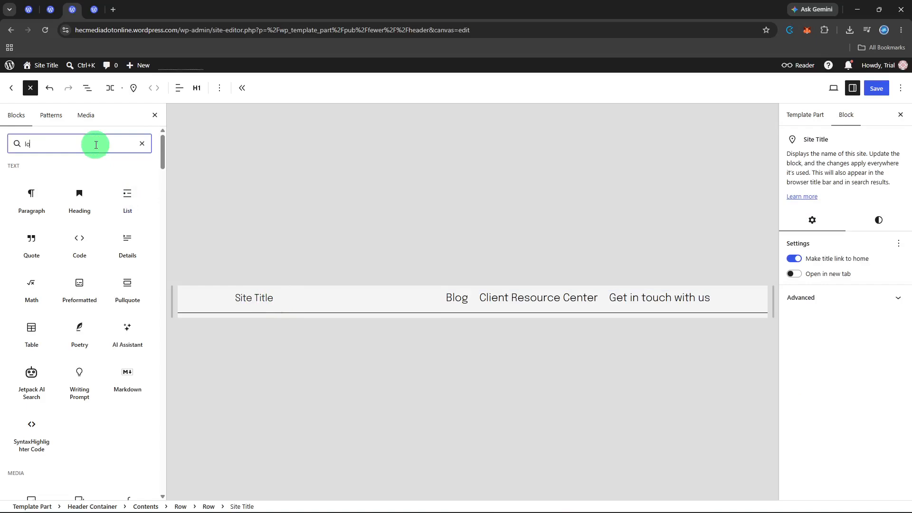
type("logo")
left_click(37, 180)
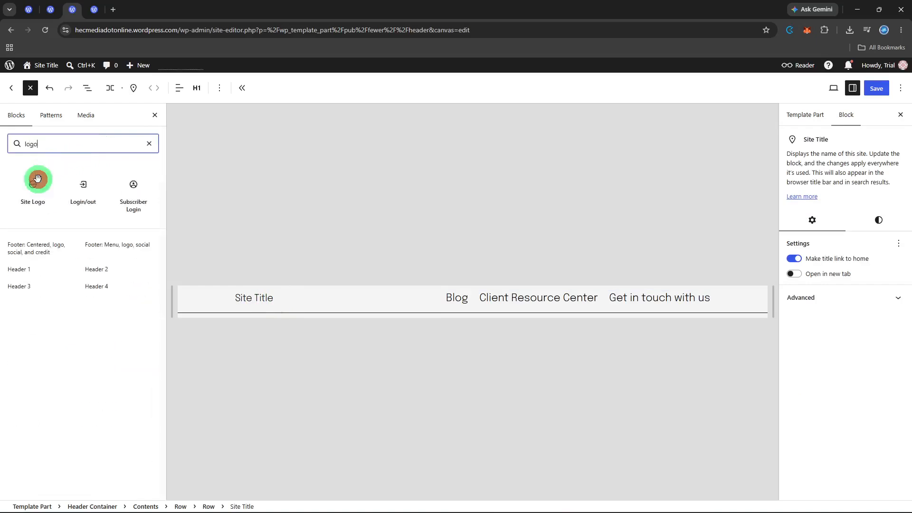
left_click(301, 302)
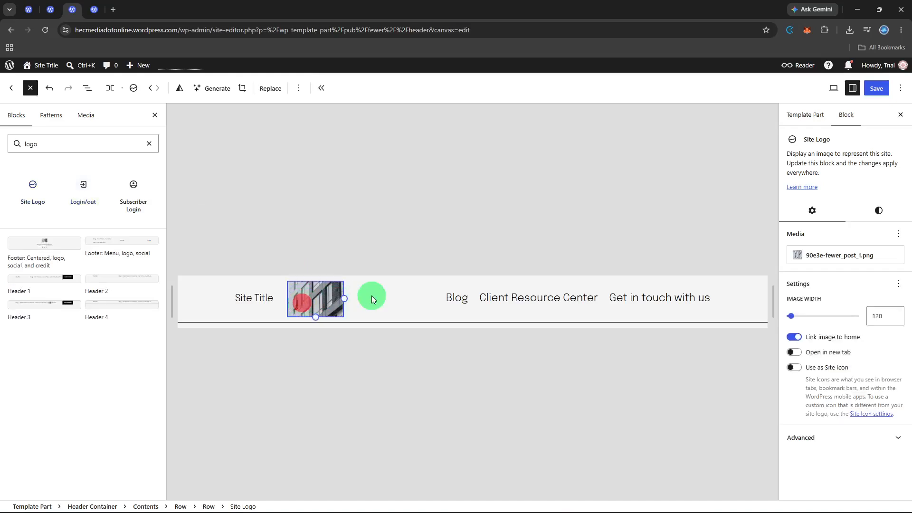
Move the site logo in front of the site title
mouse_move(372, 295)
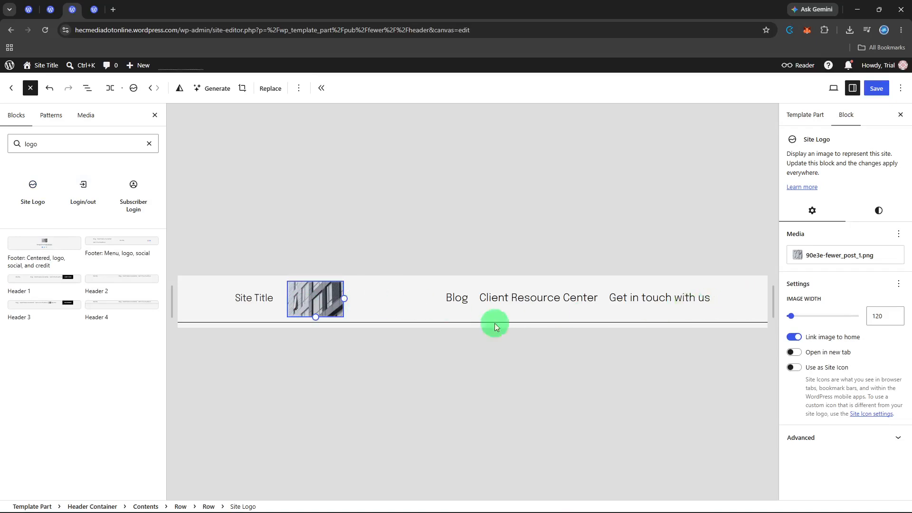
left_click_drag(300, 299, 264, 301)
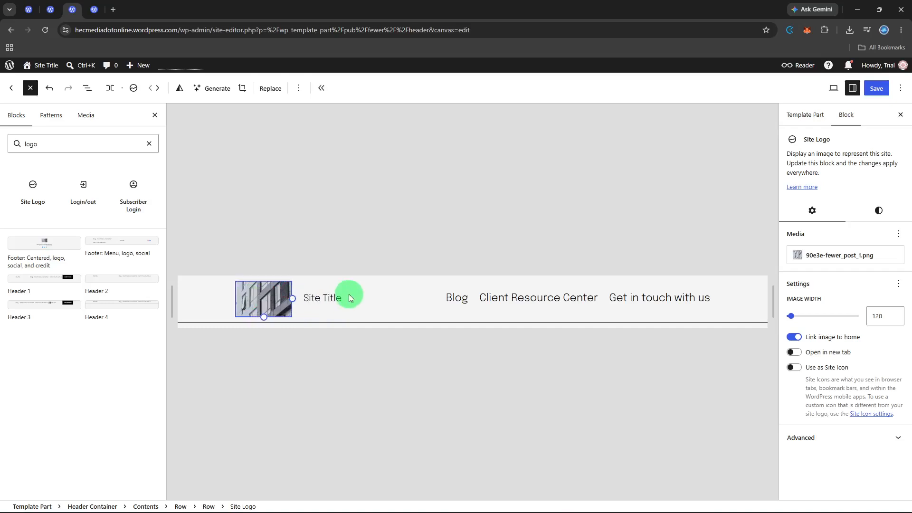
left_click(350, 294)
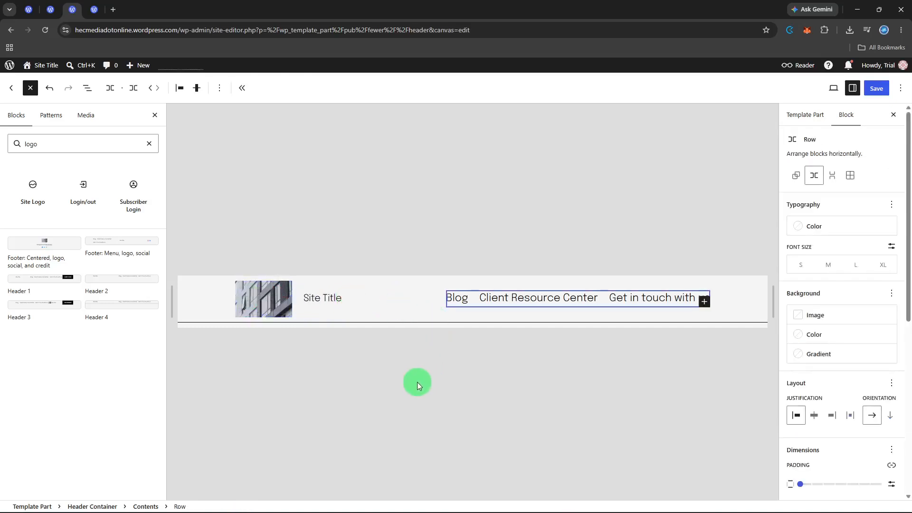
View the site logo's style options and search the block library for "nav"
left_click(273, 298)
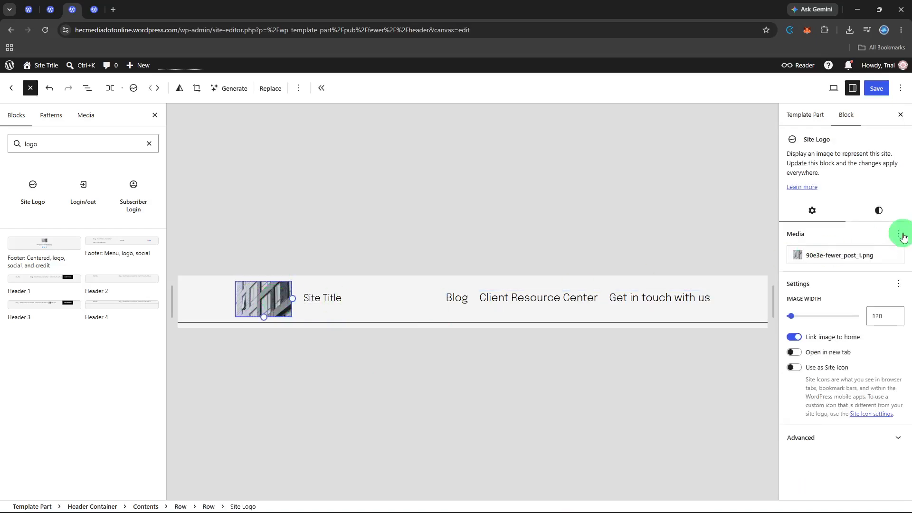
left_click(874, 214)
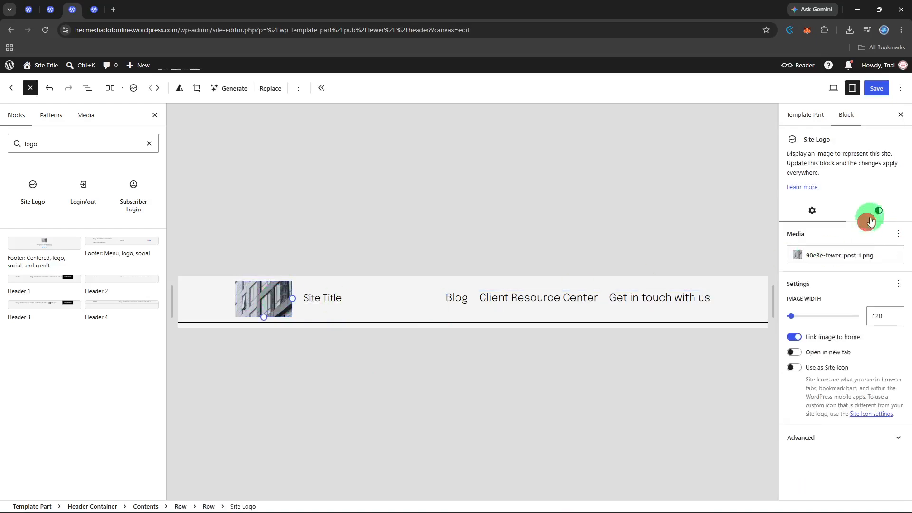
left_click(150, 144)
type("nav")
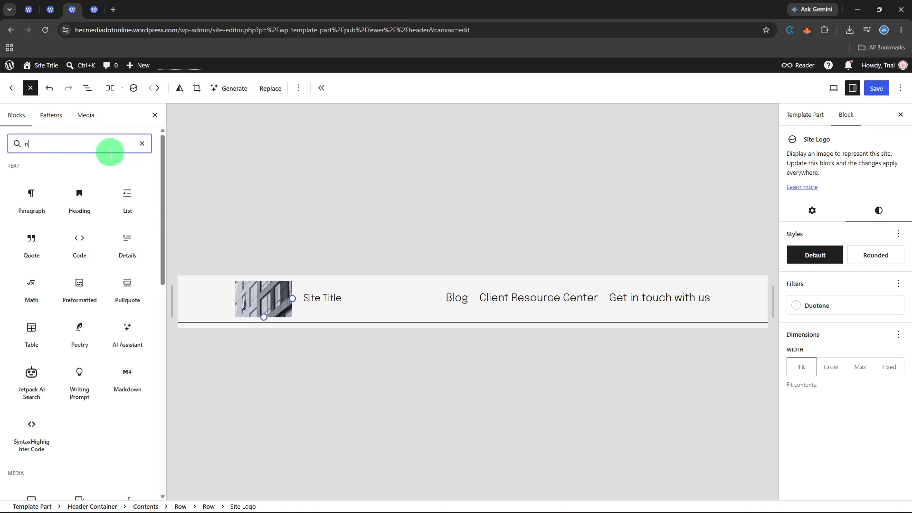
mouse_move(39, 183)
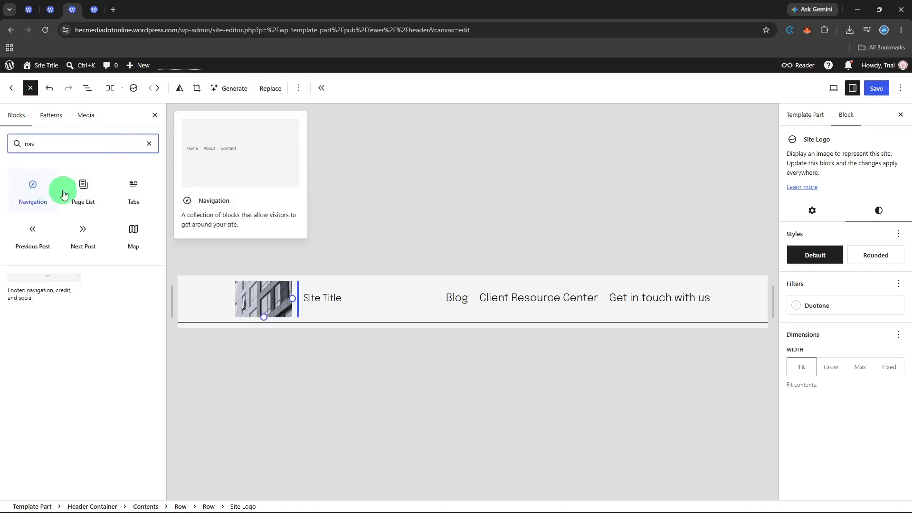
Add the Welcome! page to the header navigation and make it the first link, ahead of Blog
left_click(453, 295)
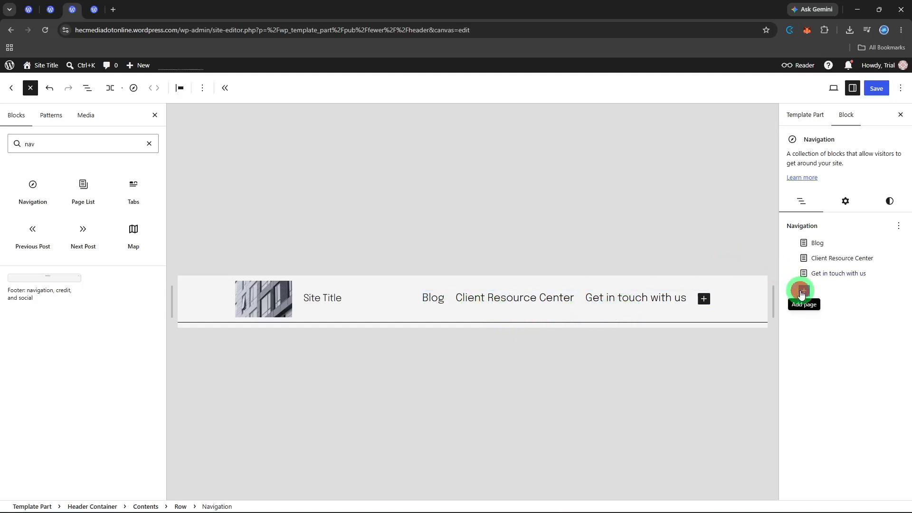
left_click(803, 291)
left_click(781, 380)
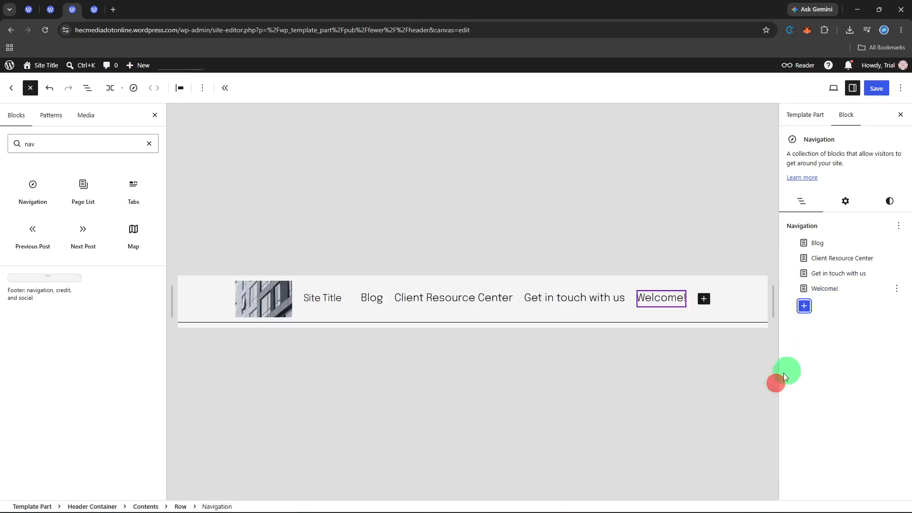
left_click_drag(838, 287, 832, 242)
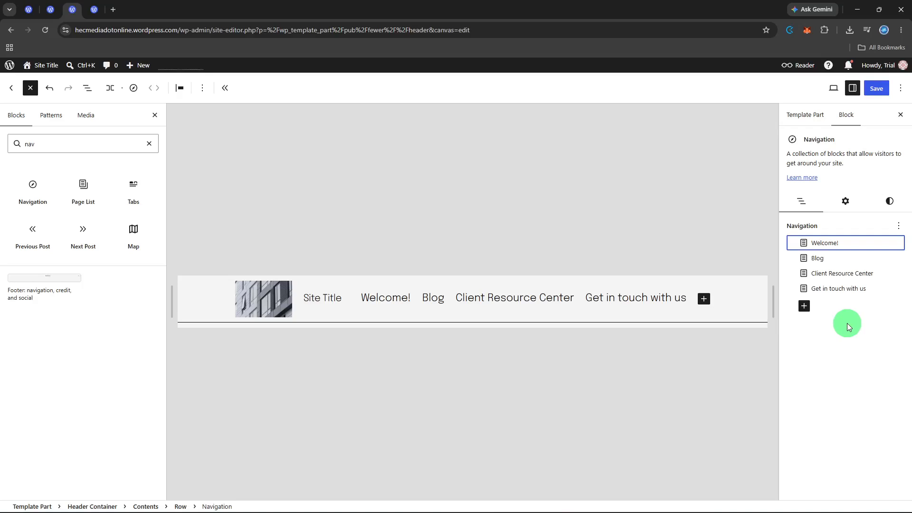
left_click(802, 307)
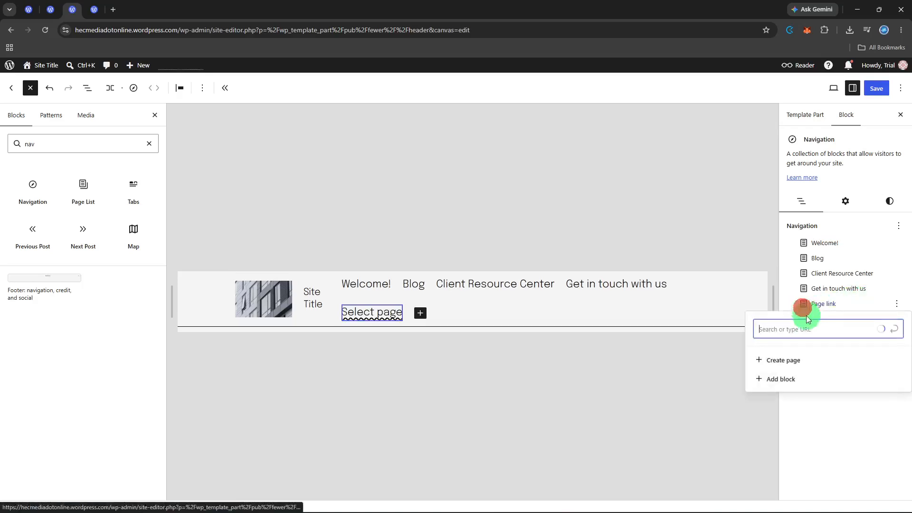
type("ab")
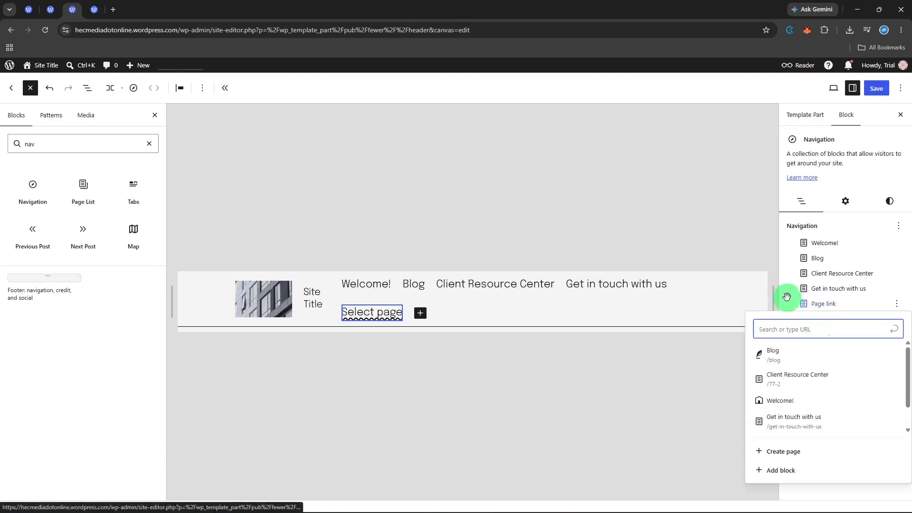
left_click(839, 490)
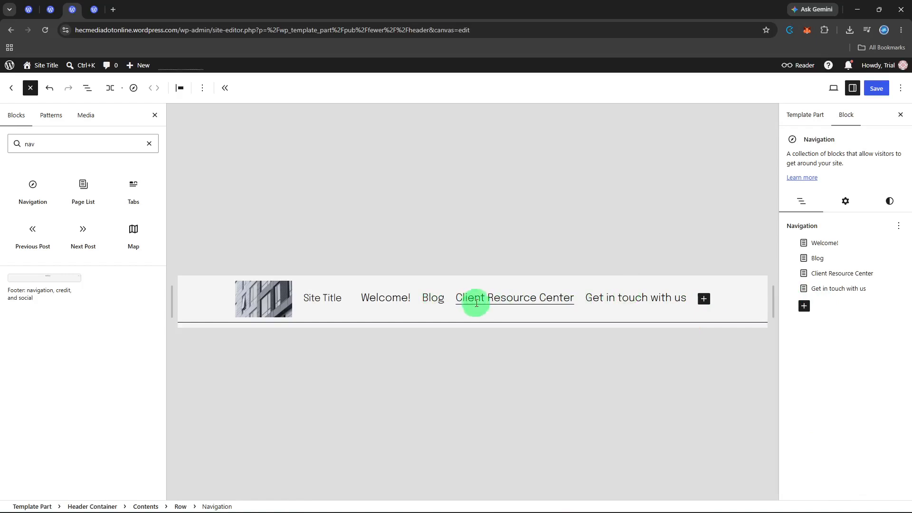
Examine the Client Resource Center link's settings and the Navigation block's typography, color, layout and dimension options
mouse_move(842, 276)
left_mouse_down()
mouse_move(841, 261)
mouse_move(850, 259)
mouse_move(837, 267)
mouse_move(837, 253)
mouse_move(832, 263)
left_mouse_up()
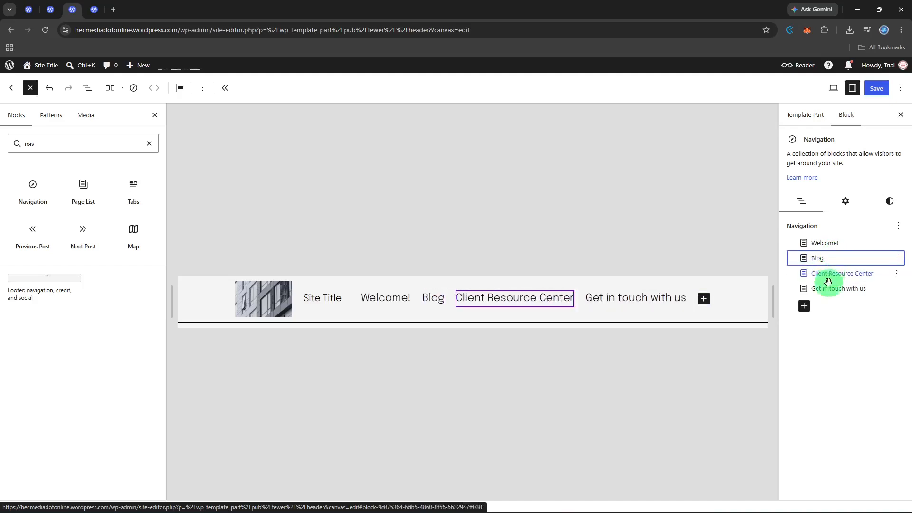
left_click(555, 304)
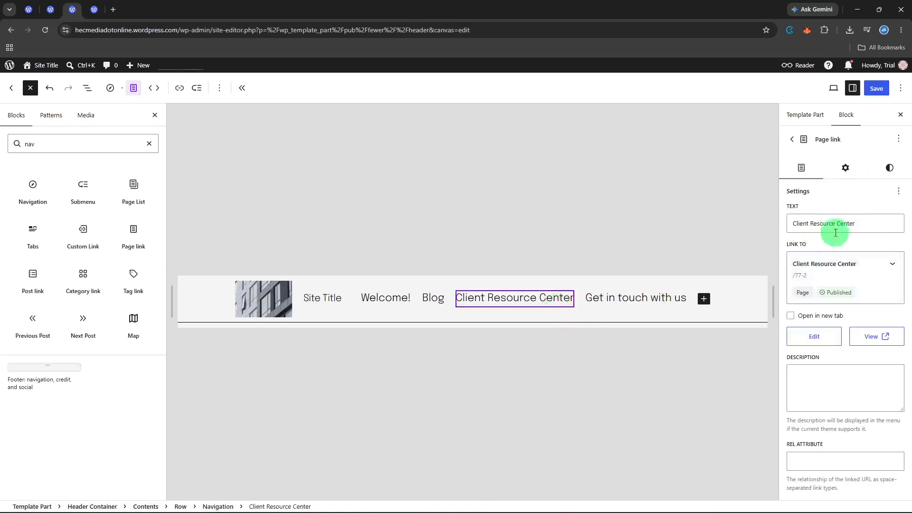
left_click(788, 137)
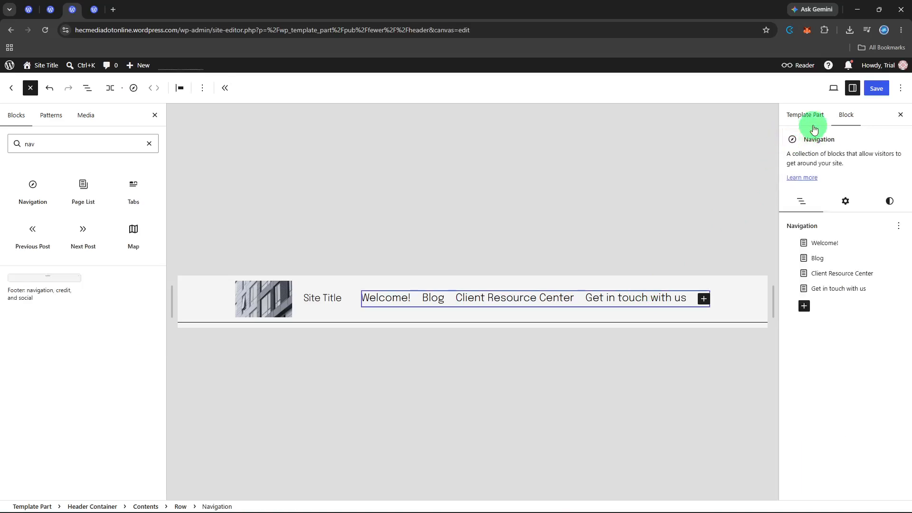
left_click(845, 200)
left_click(890, 202)
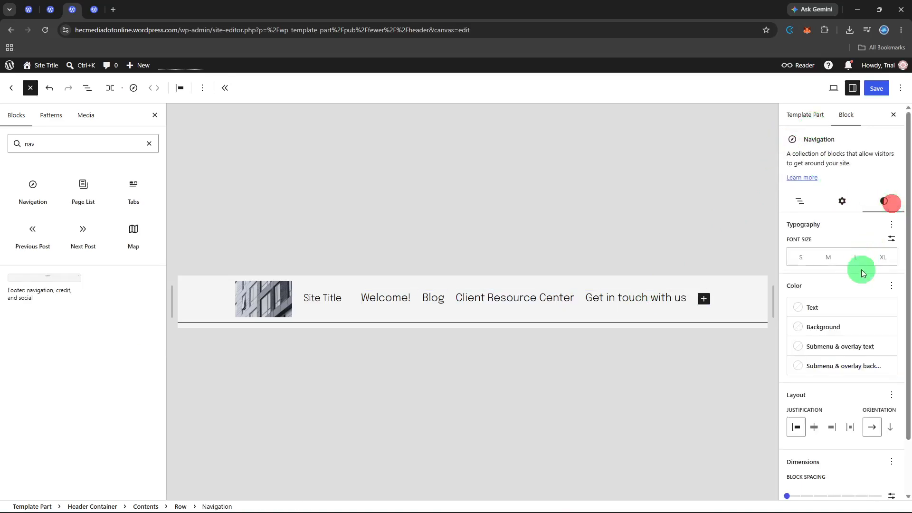
scroll(849, 267, "down", 2)
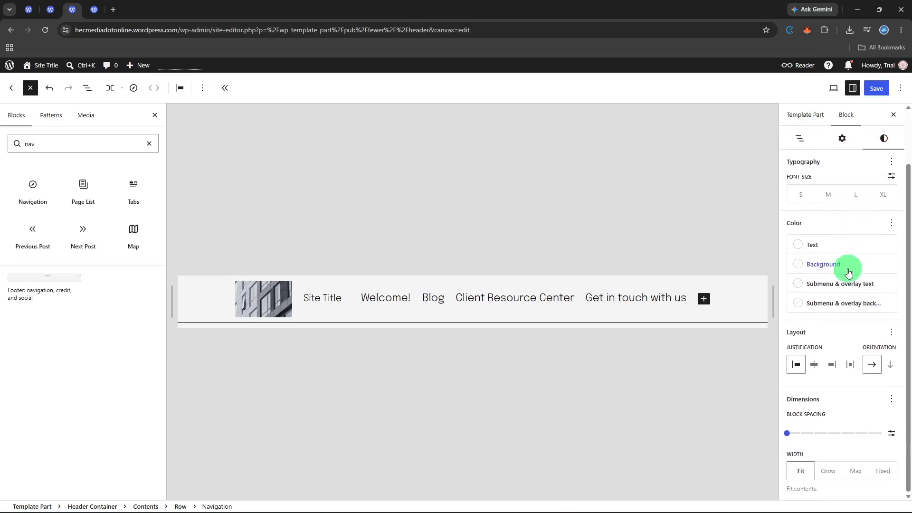
Examine the Header Container's background, layout, padding, margin, block spacing and border settings
left_click(738, 311)
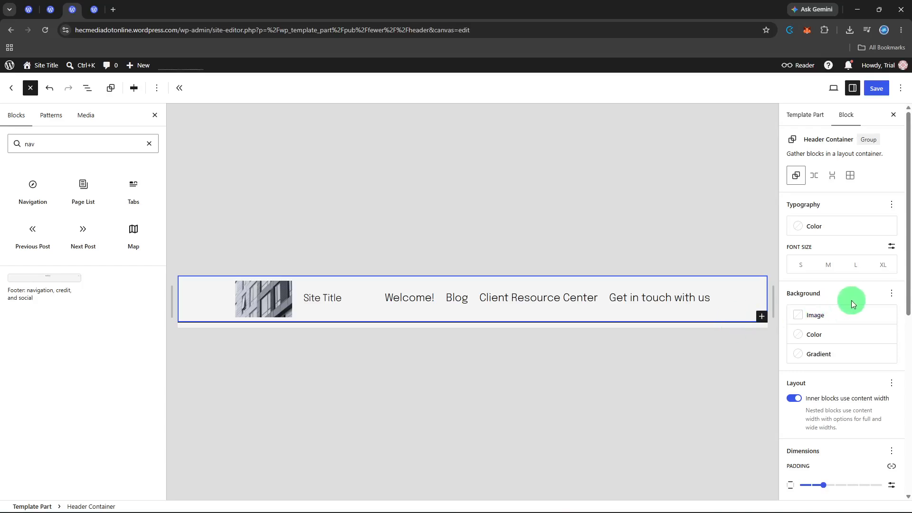
scroll(851, 300, "down", 3)
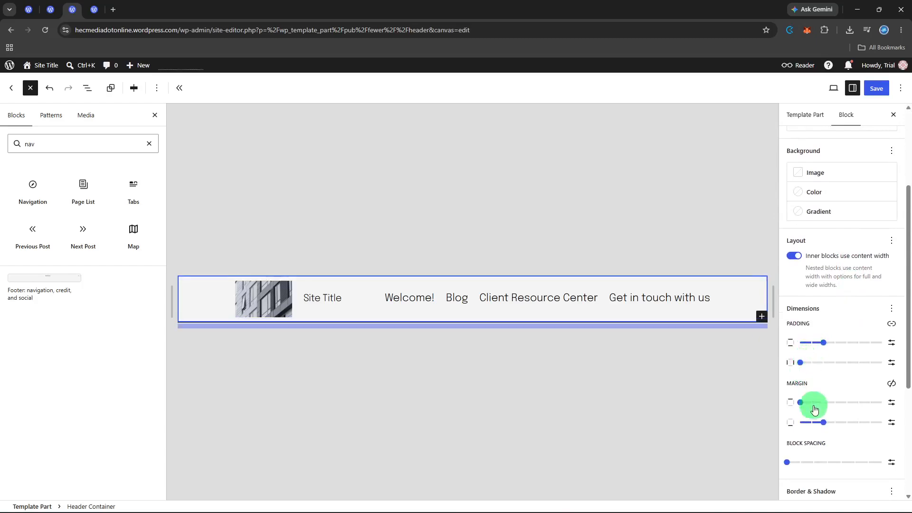
scroll(817, 389, "down", 2)
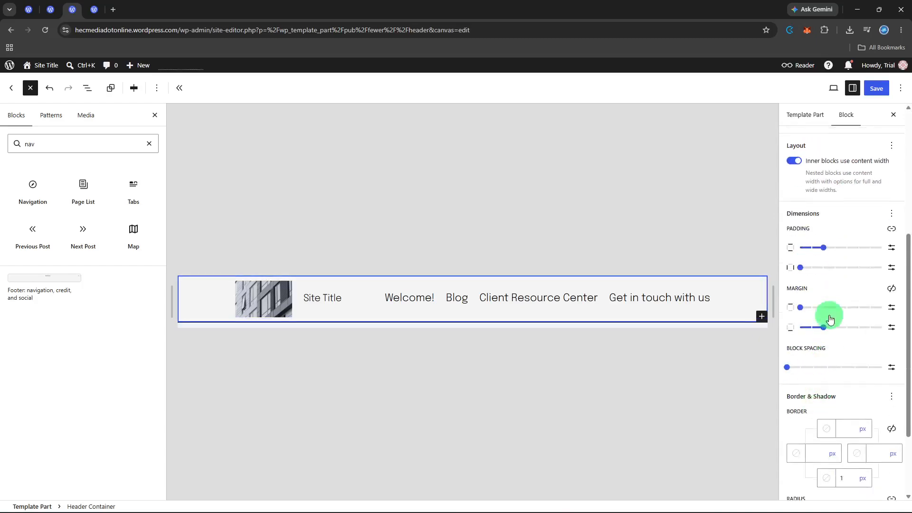
left_click_drag(819, 255, 818, 250)
left_click(820, 250)
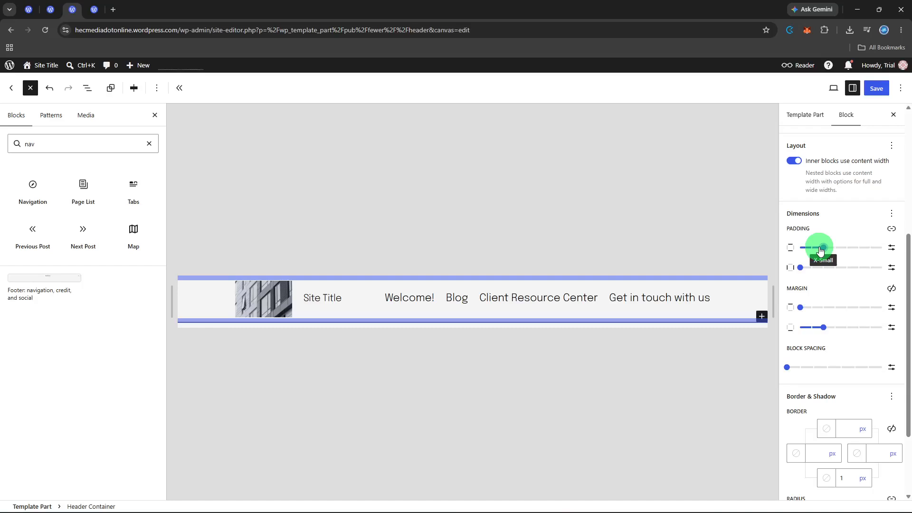
left_click(731, 283)
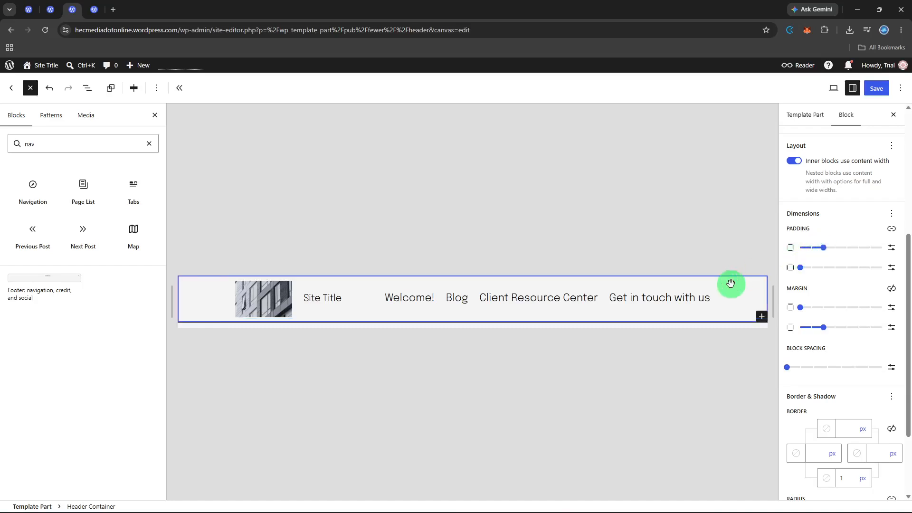
scroll(849, 245, "down", 2)
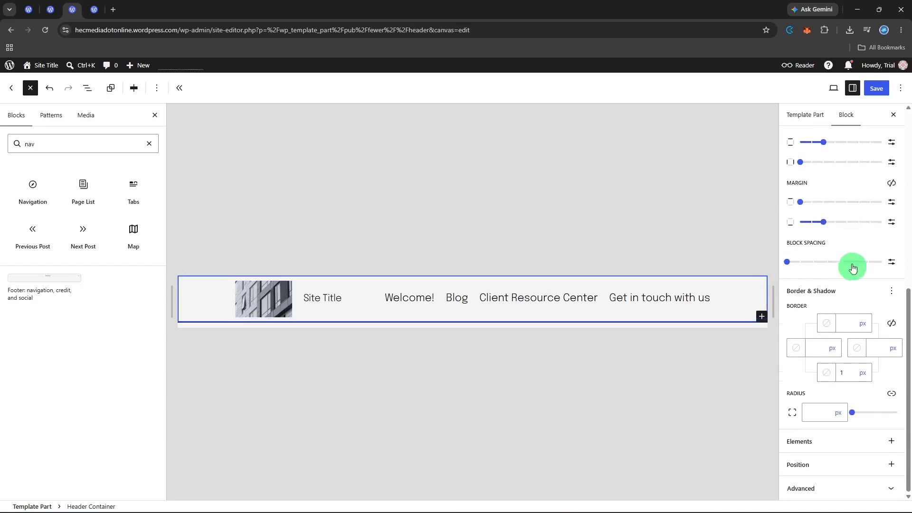
Set the Header Container's background color to the theme color Tertiary (#E6E6E6)
scroll(852, 268, "up", 6)
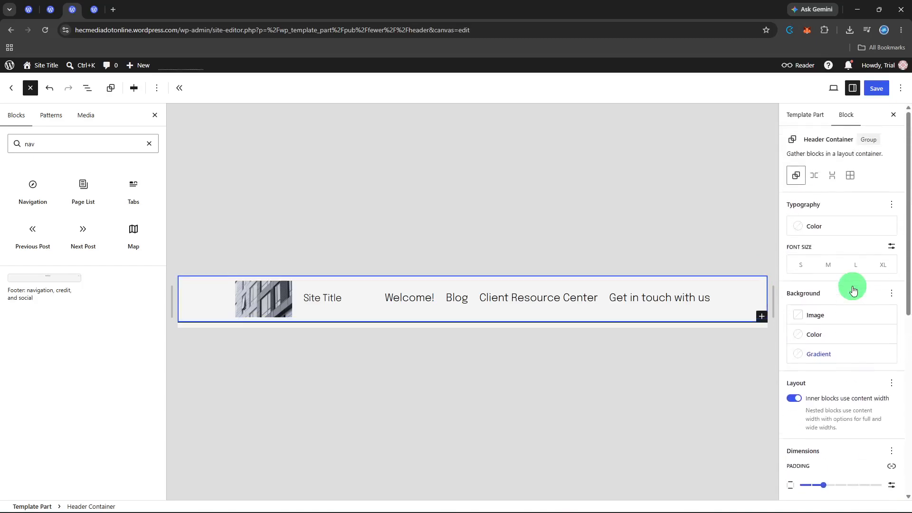
left_click(842, 315)
left_click(842, 316)
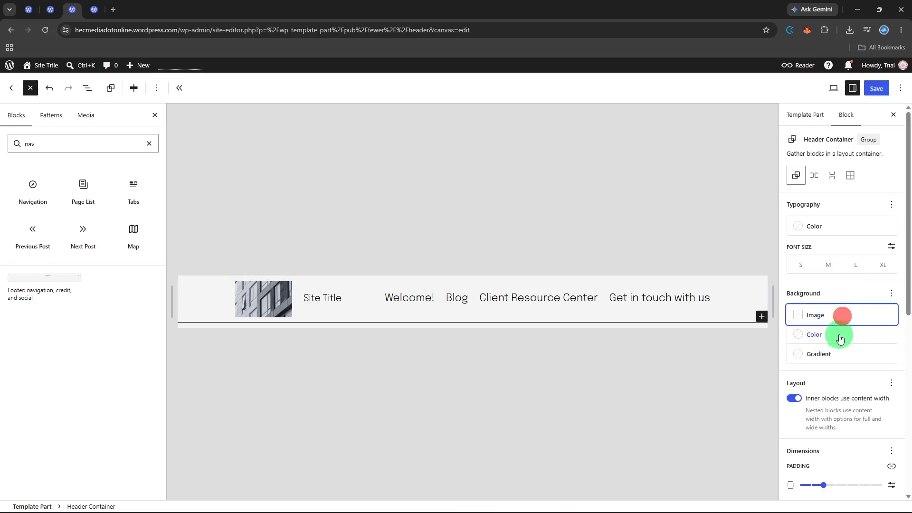
left_click(840, 335)
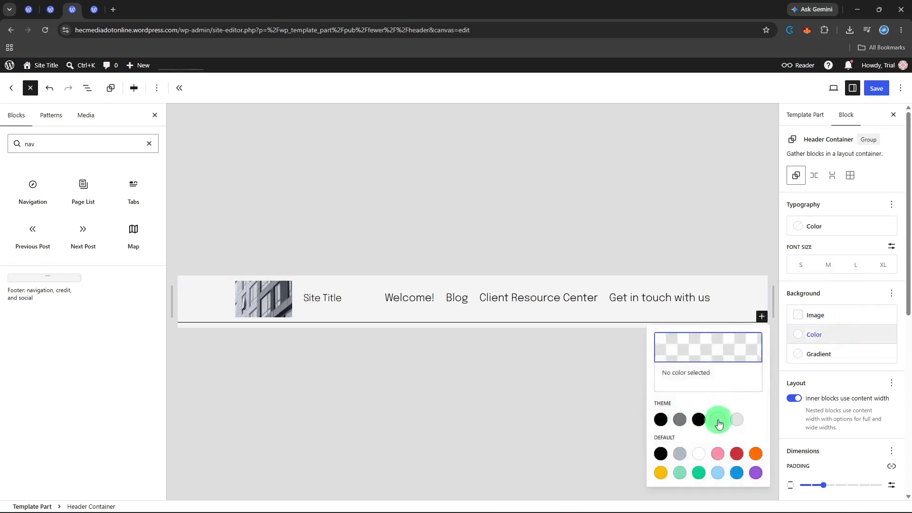
left_click(672, 420)
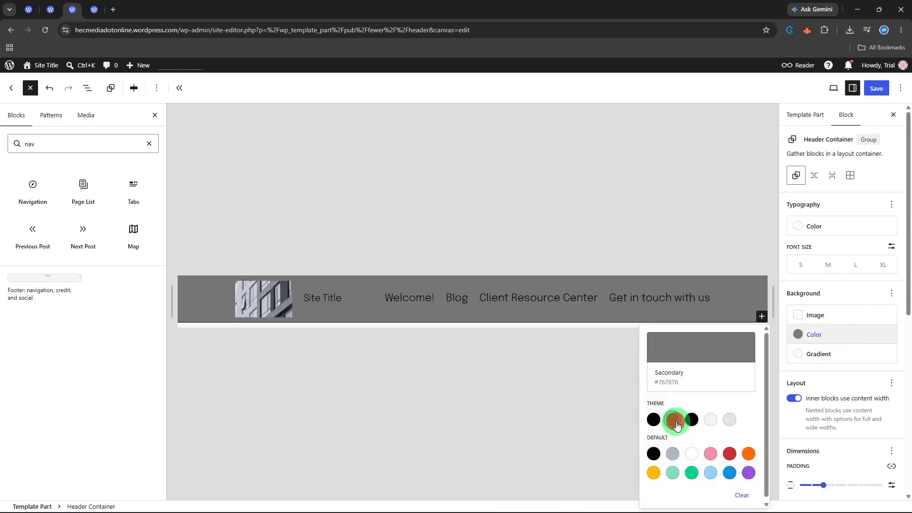
left_click(737, 420)
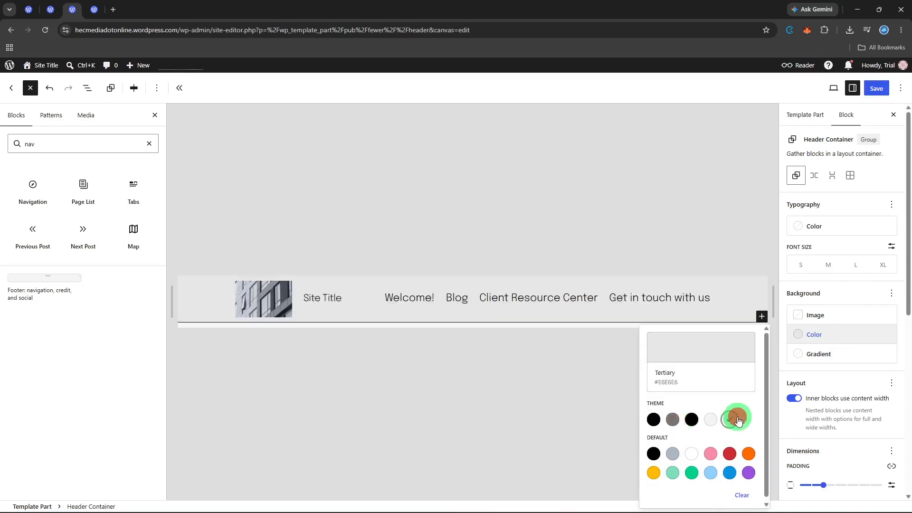
left_click(829, 353)
left_click(837, 381)
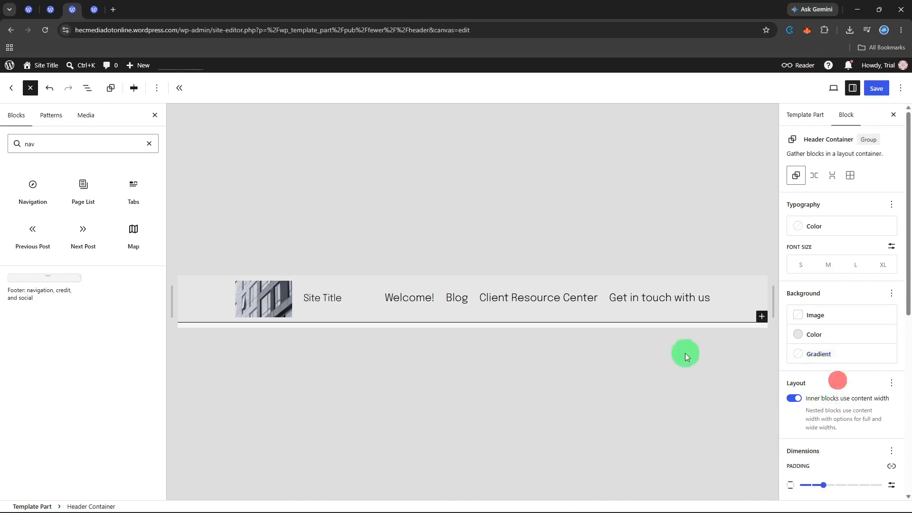
left_click(658, 318)
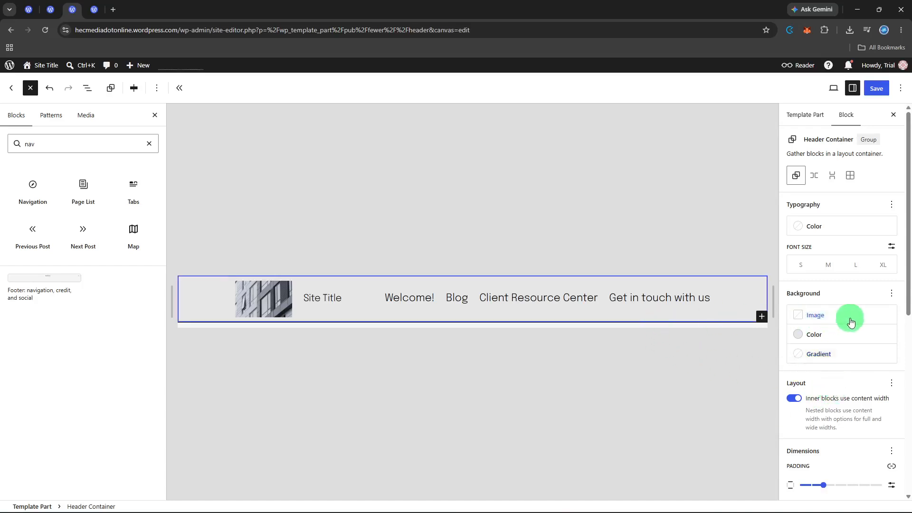
Set the Header Container's text color to the theme color Primary (#000000)
left_click(894, 246)
left_click(830, 223)
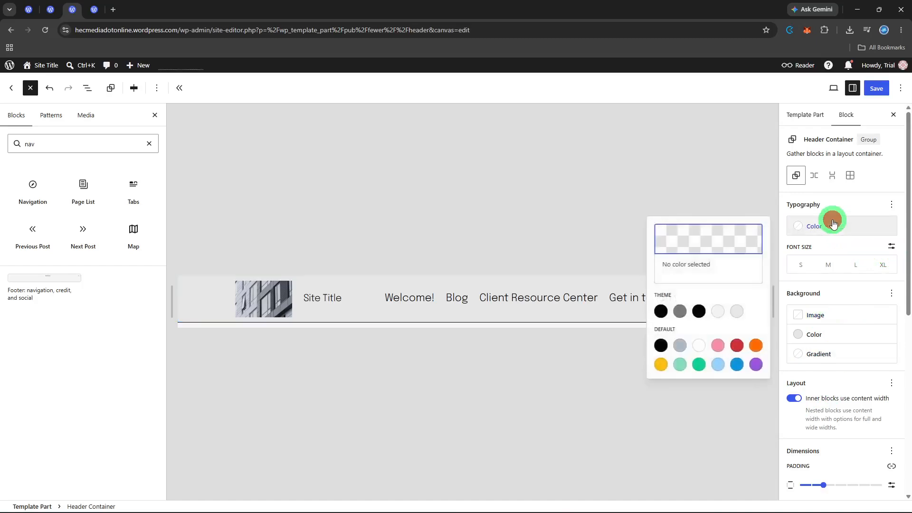
left_click(661, 311)
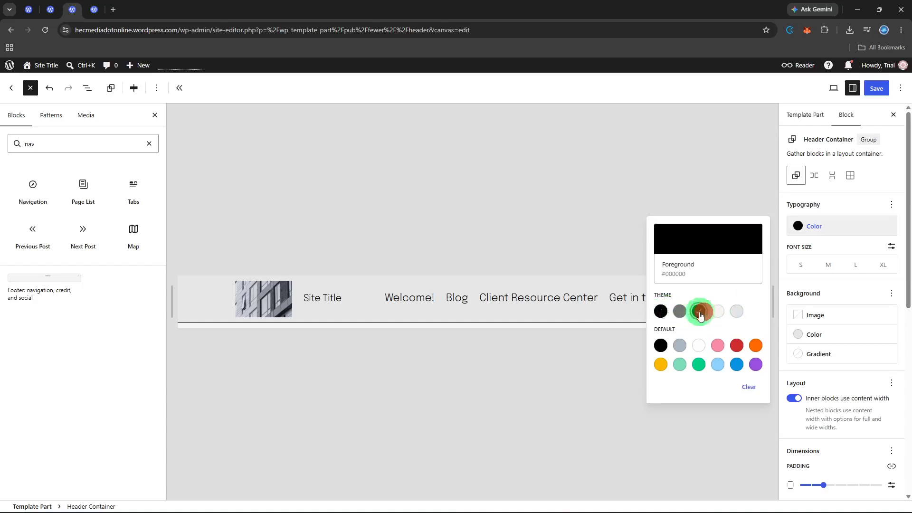
left_click(680, 311)
left_click(660, 311)
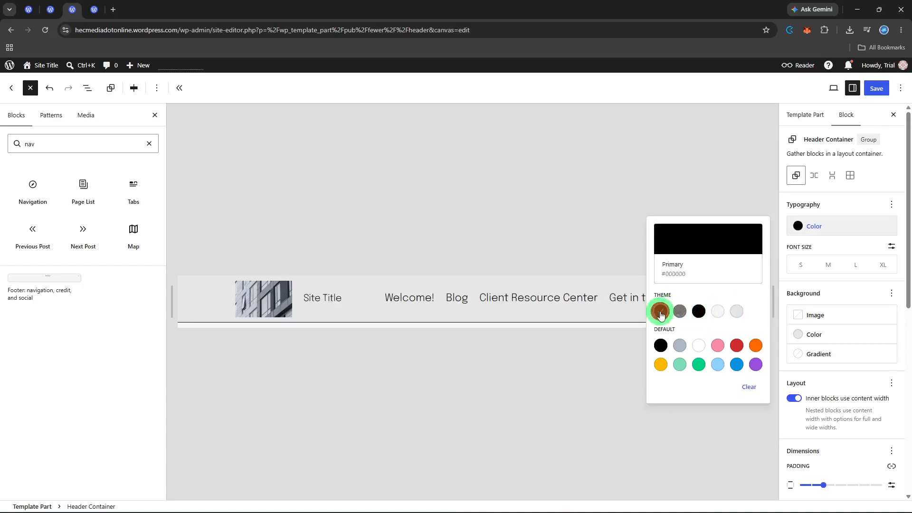
left_click(814, 285)
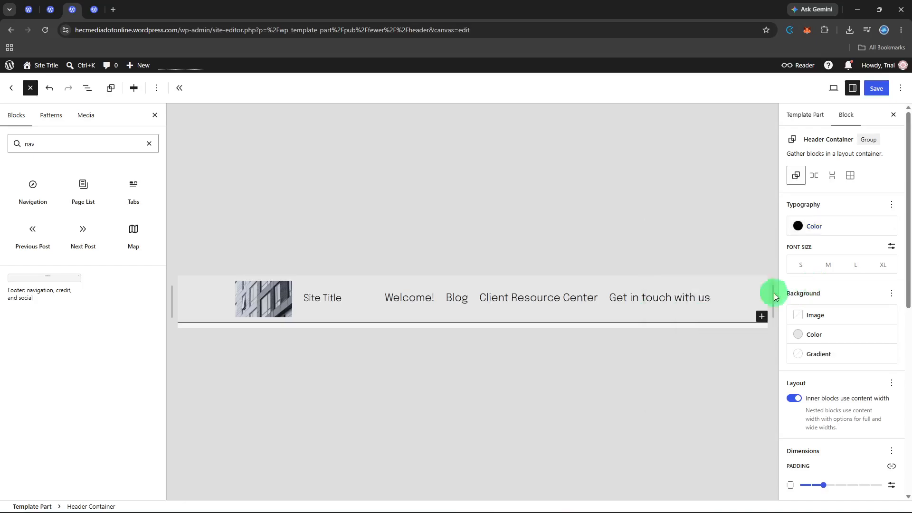
left_click(721, 311)
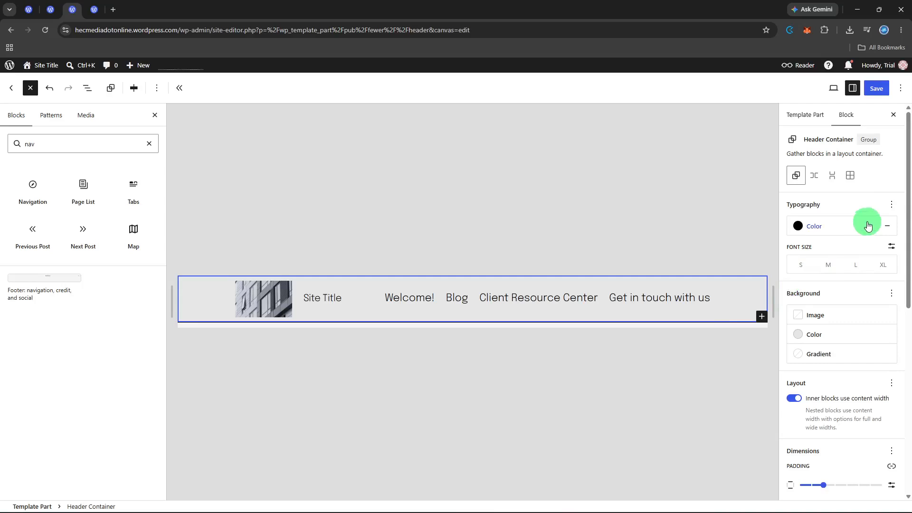
Try the S, M, L and XL font sizes on the Header Container and set a custom size of 4.3 rem
left_click(889, 247)
left_click(889, 247)
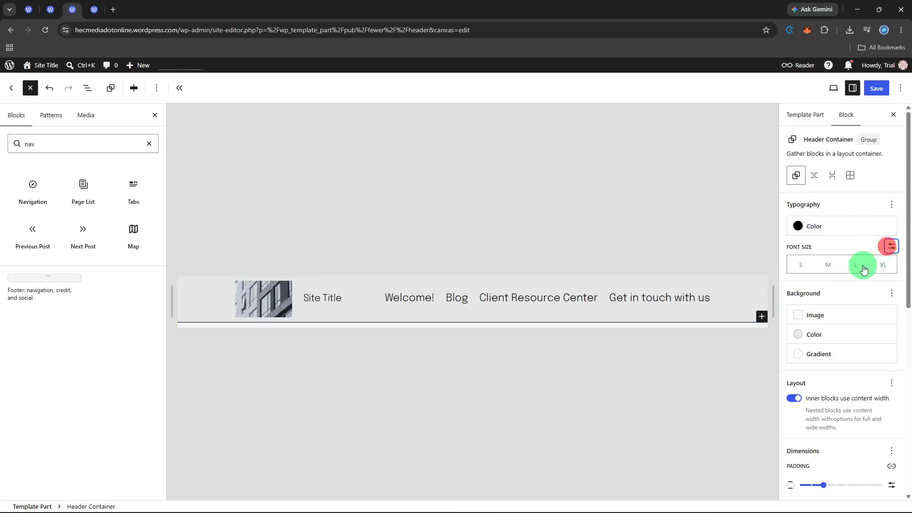
left_click(798, 265)
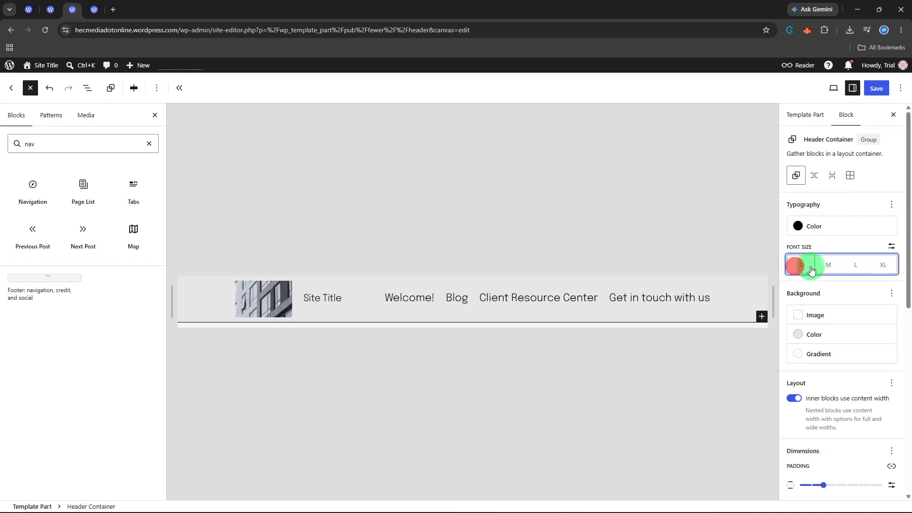
left_click(828, 265)
left_click(853, 265)
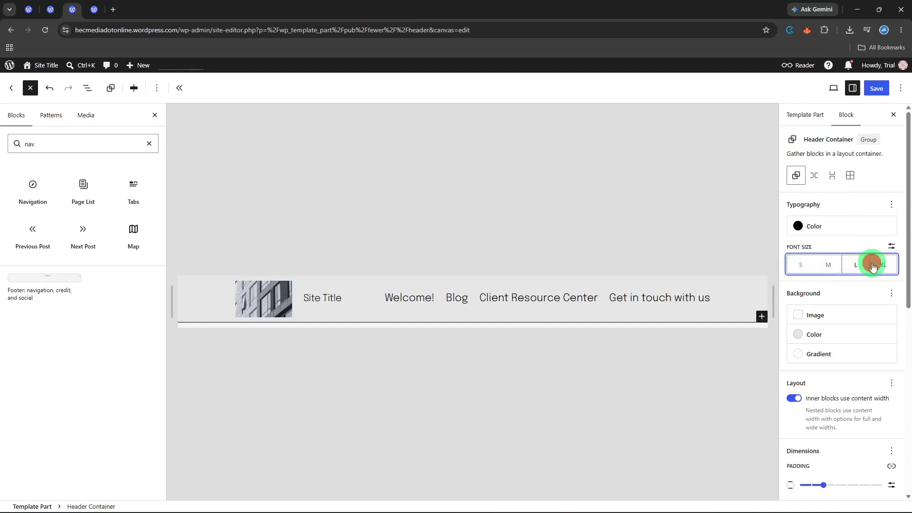
left_click(881, 264)
left_click(891, 246)
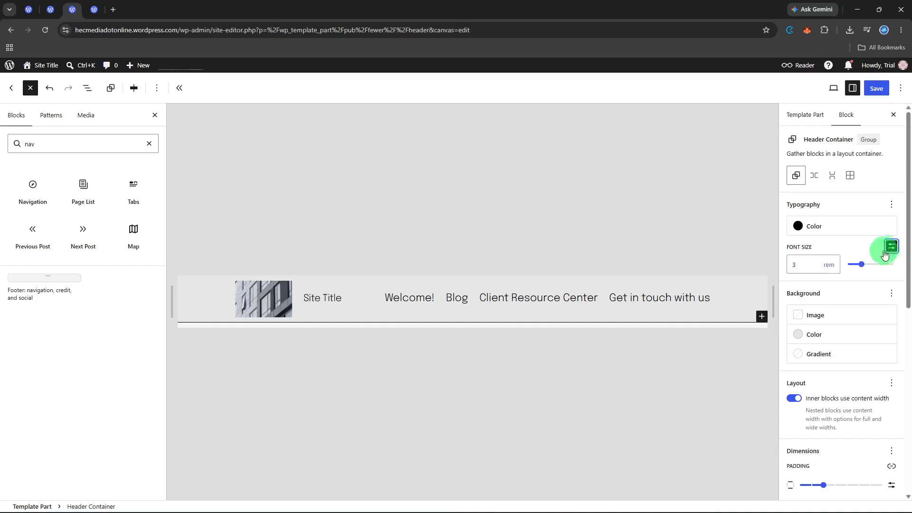
mouse_move(861, 264)
left_mouse_down()
mouse_move(879, 262)
mouse_move(867, 264)
left_mouse_up()
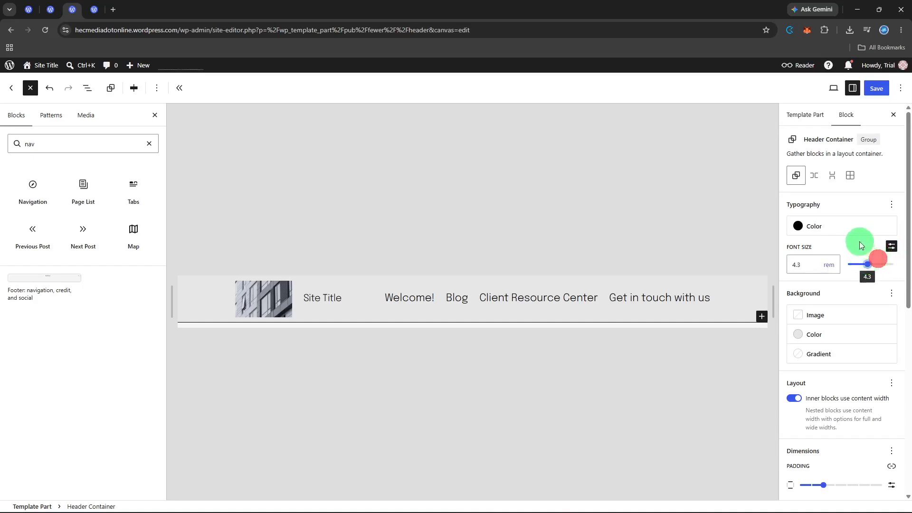
left_click(889, 246)
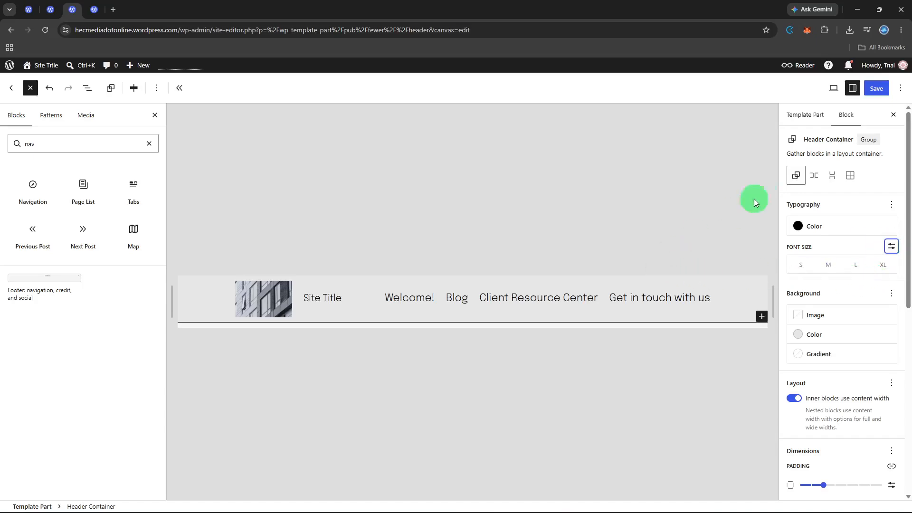
Save the header template part together with the pending site changes and open the live site
left_click(875, 89)
left_click(867, 92)
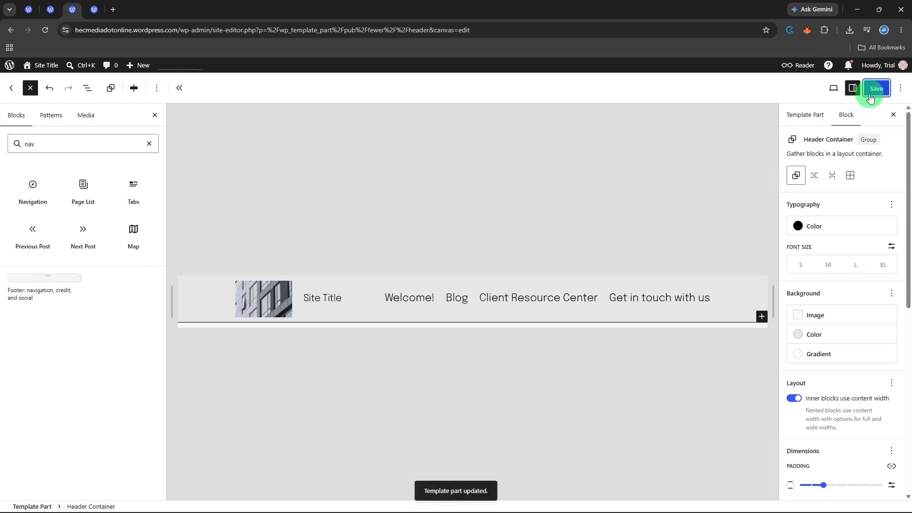
left_click(871, 93)
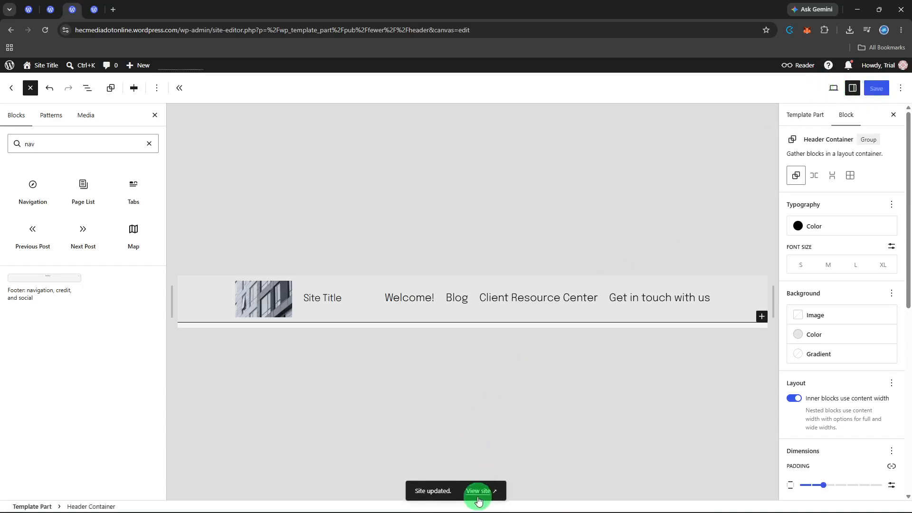
left_click(478, 491)
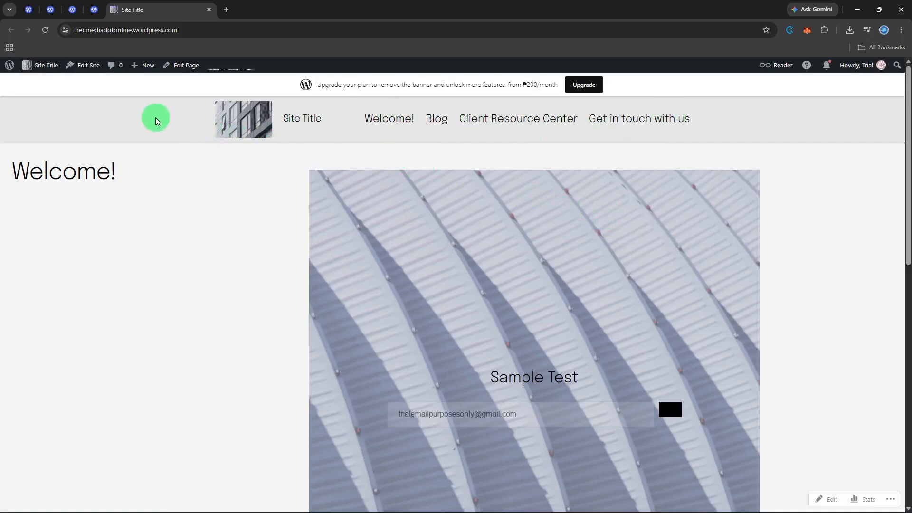
Check the published home page and test the header's Blog, Welcome!, Get in touch with us, Client Resource Center and logo links
scroll(249, 190, "down", 3)
scroll(250, 190, "up", 3)
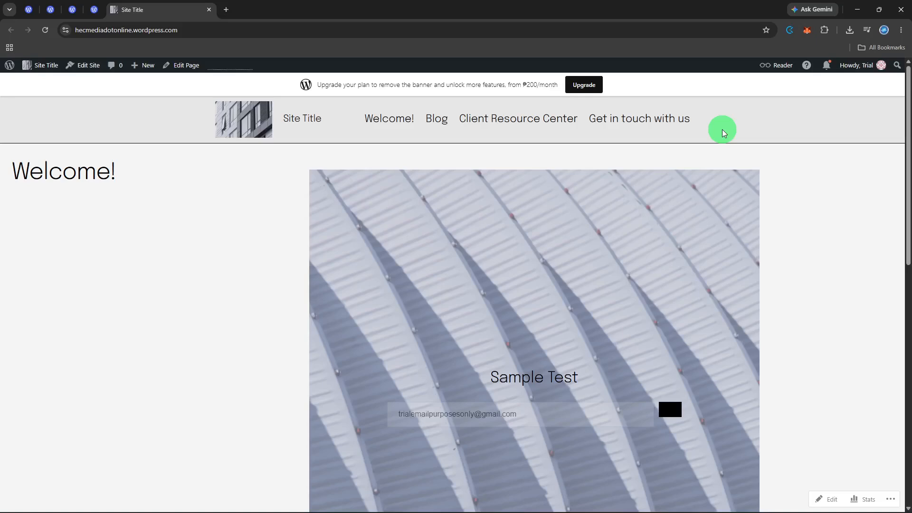
left_click(433, 120)
left_click(386, 130)
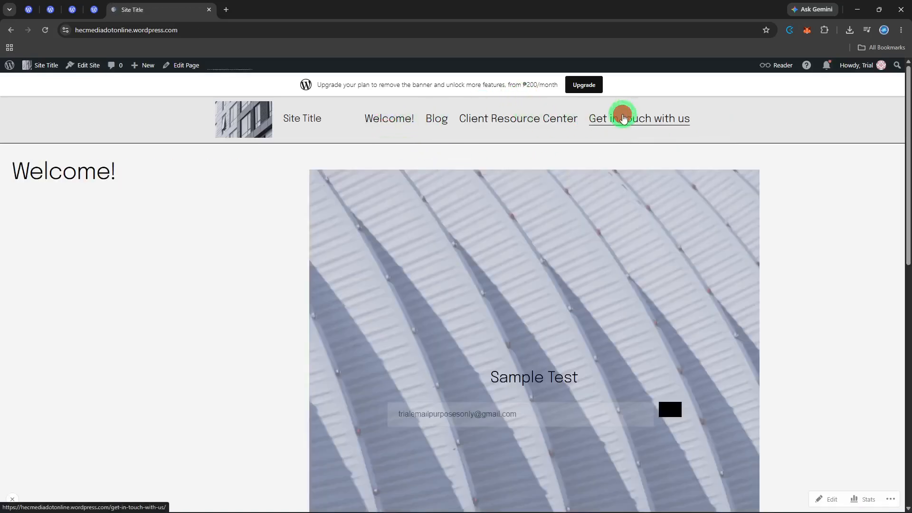
left_click(622, 117)
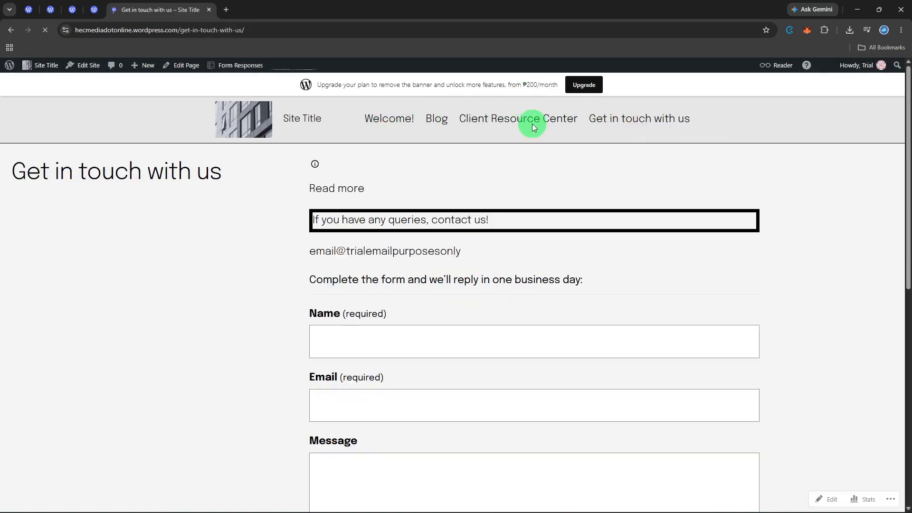
left_click(532, 124)
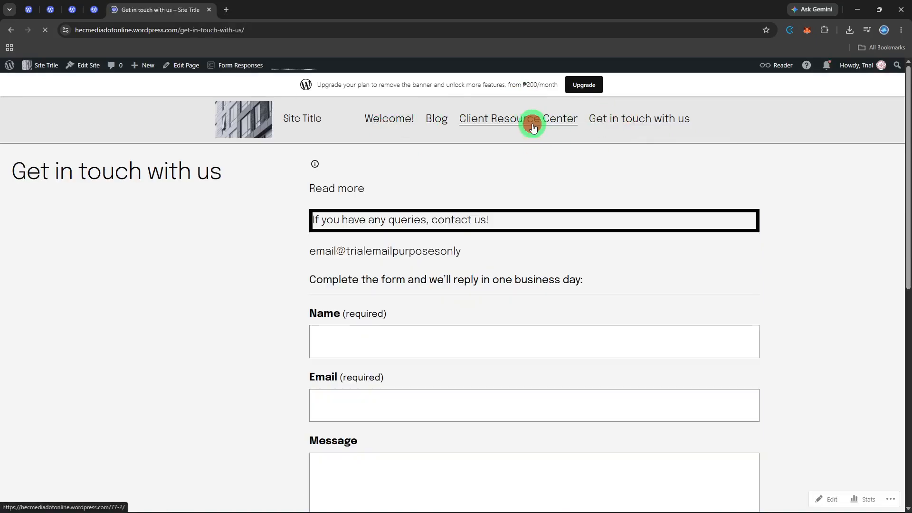
left_click(404, 126)
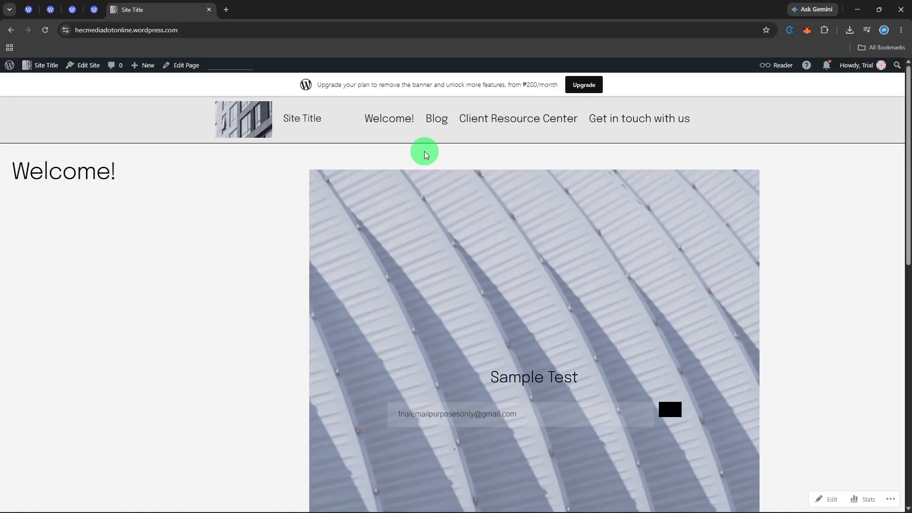
left_click(256, 127)
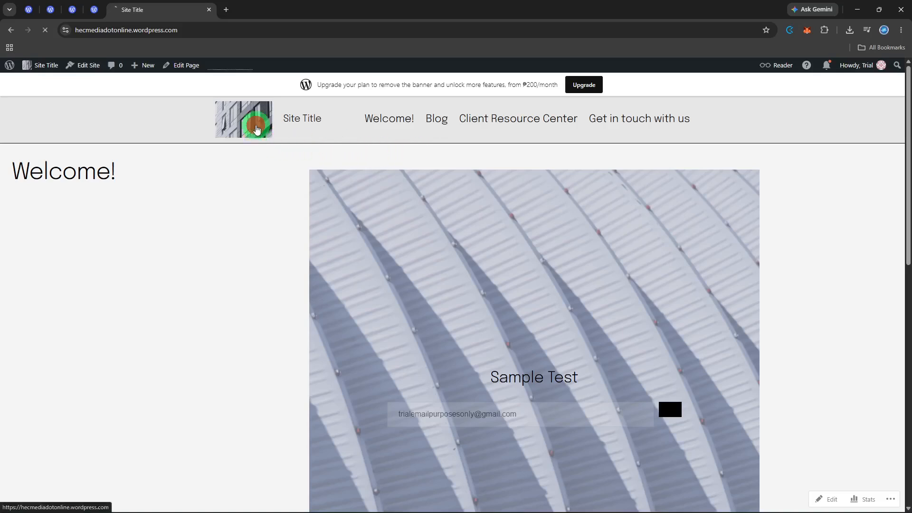